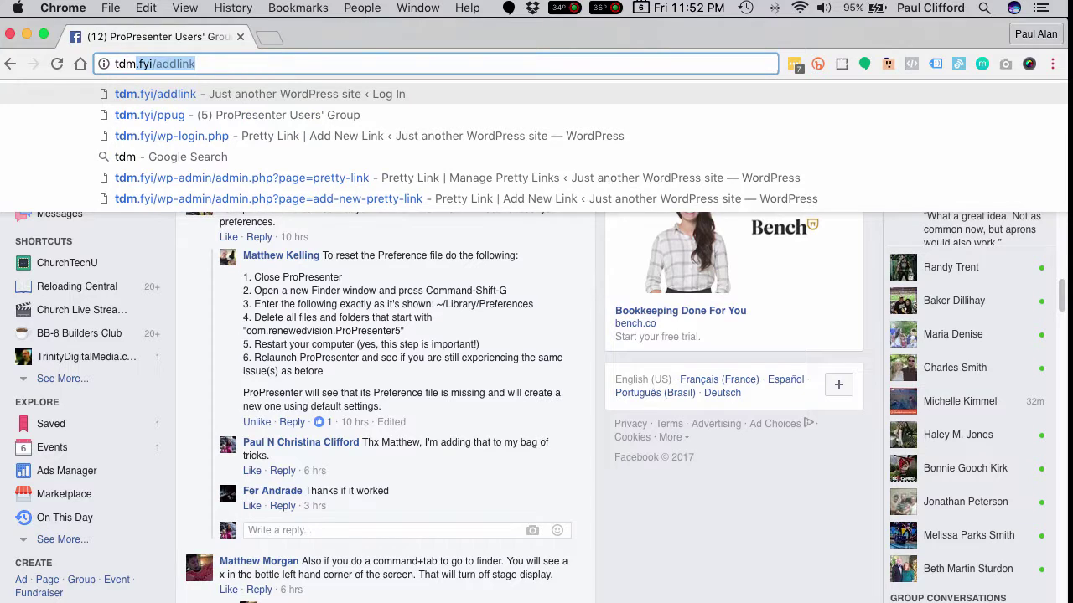
Type '.fyi/ppul' to continue the tdm.fyi short address in Chrome's address bar
text(fyi/ppul)
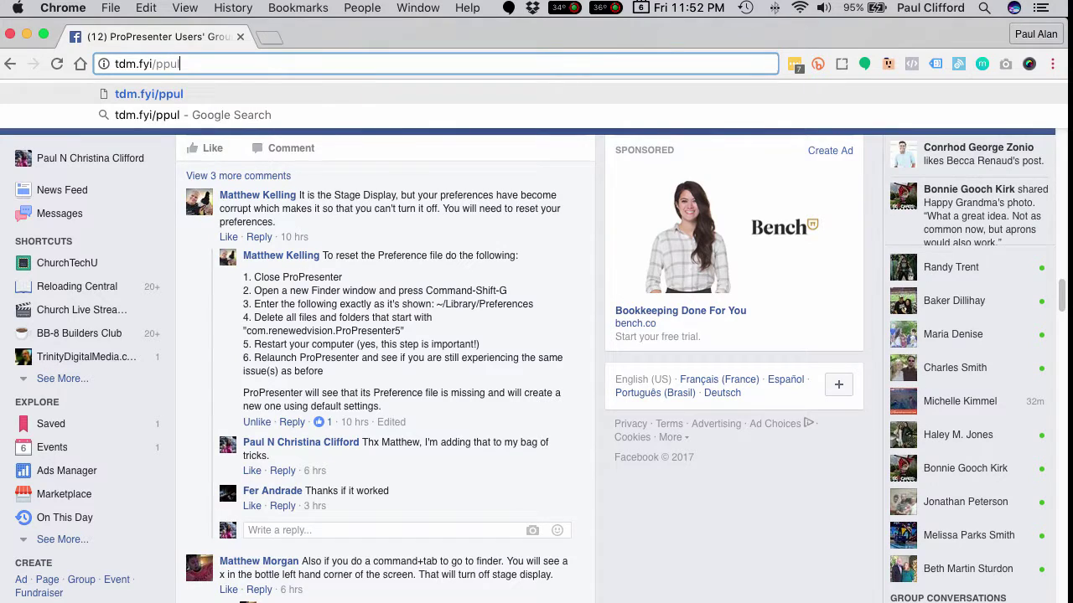
Fix the short link ending to read tdm.fyi/ppug and load that address
key(BackSpace)
text(g)
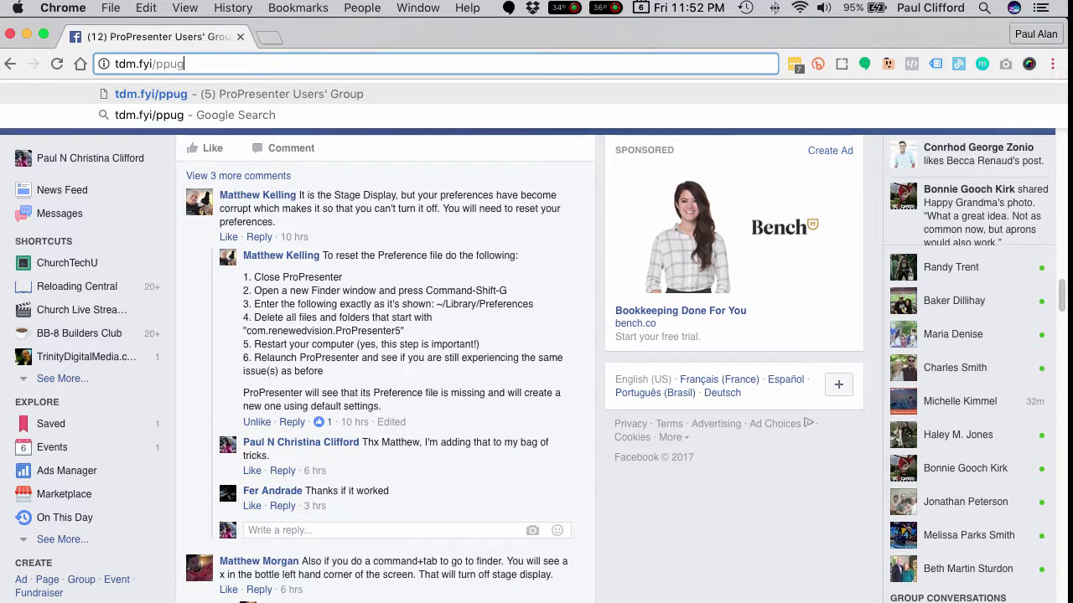
key(Return)
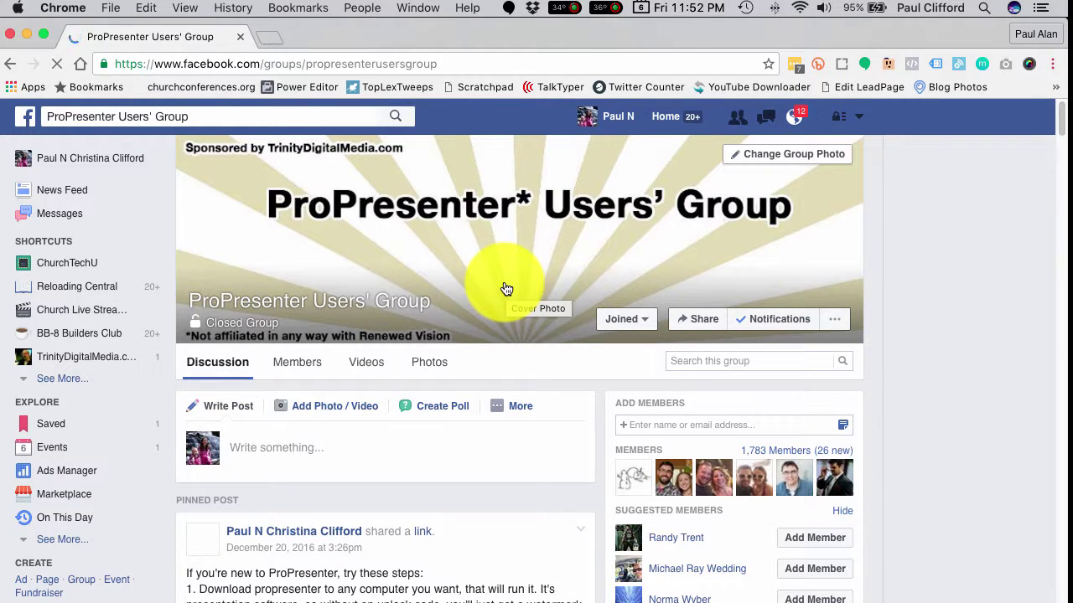
Scroll to the Help me post, expand its 3 replies, and show the full six-step reset reply
scroll(435, 396, down, 2)
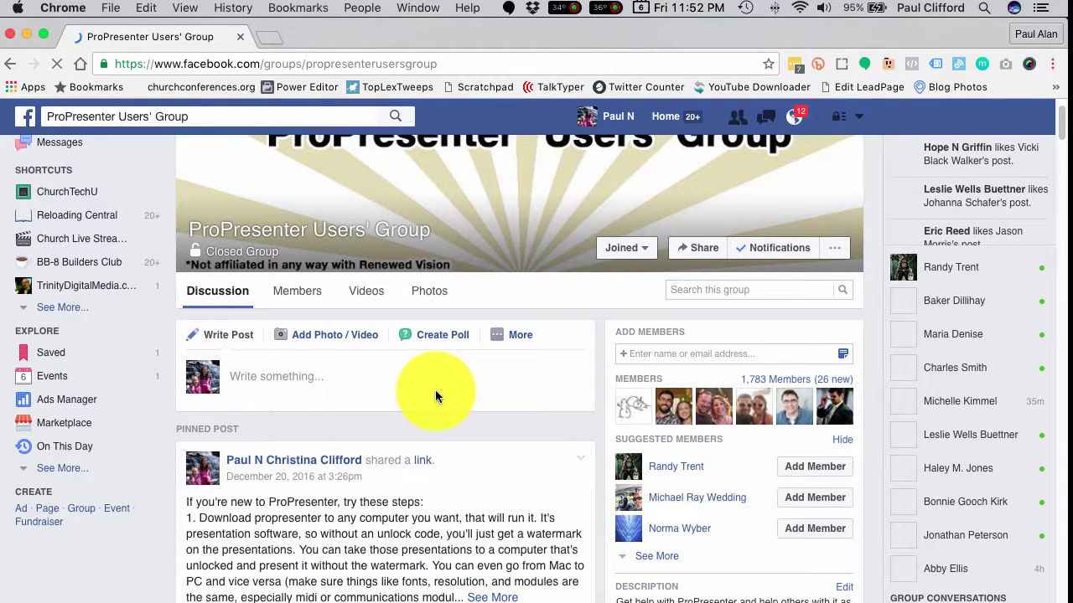
scroll(435, 392, down, 10)
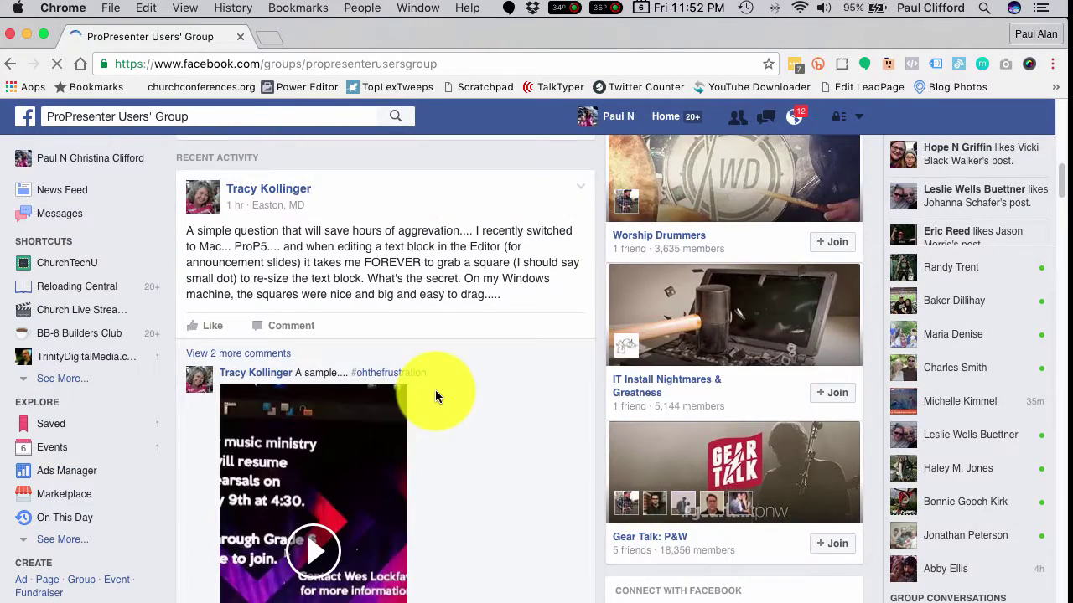
scroll(435, 394, down, 8)
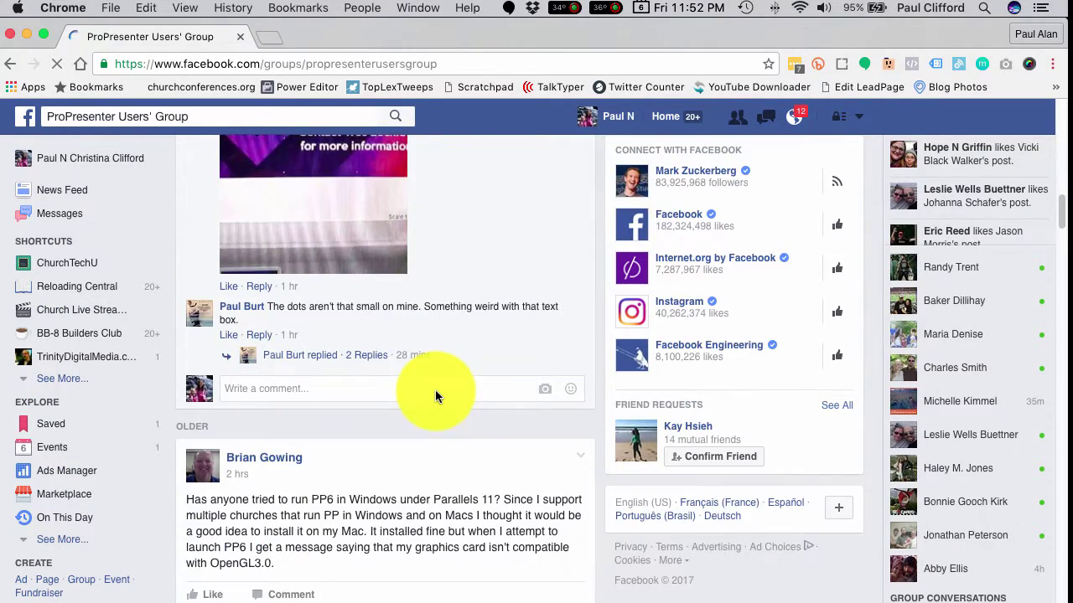
scroll(435, 394, down, 10)
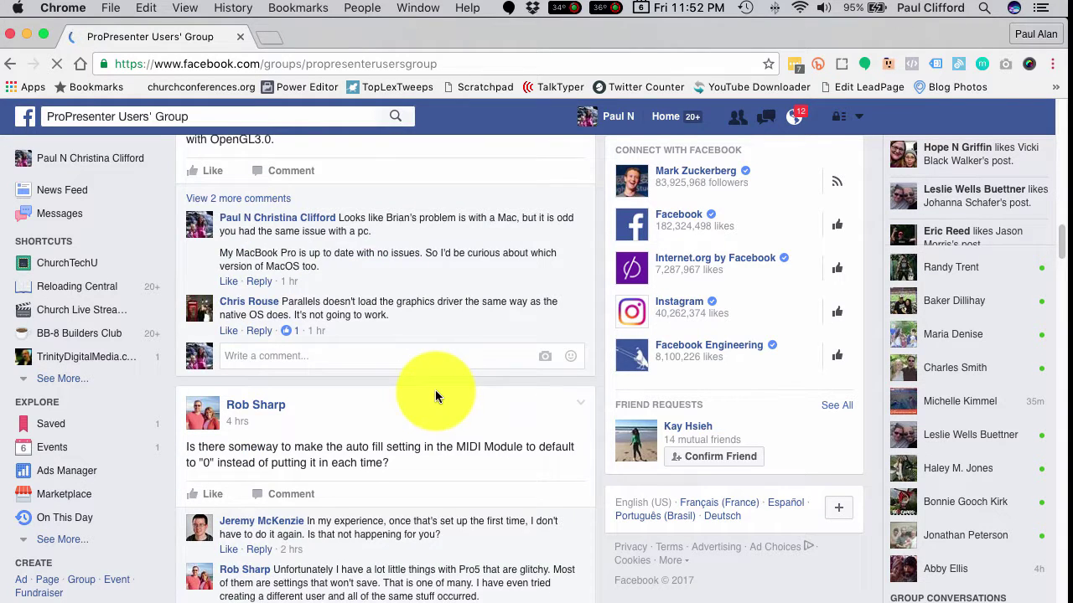
scroll(435, 394, down, 6)
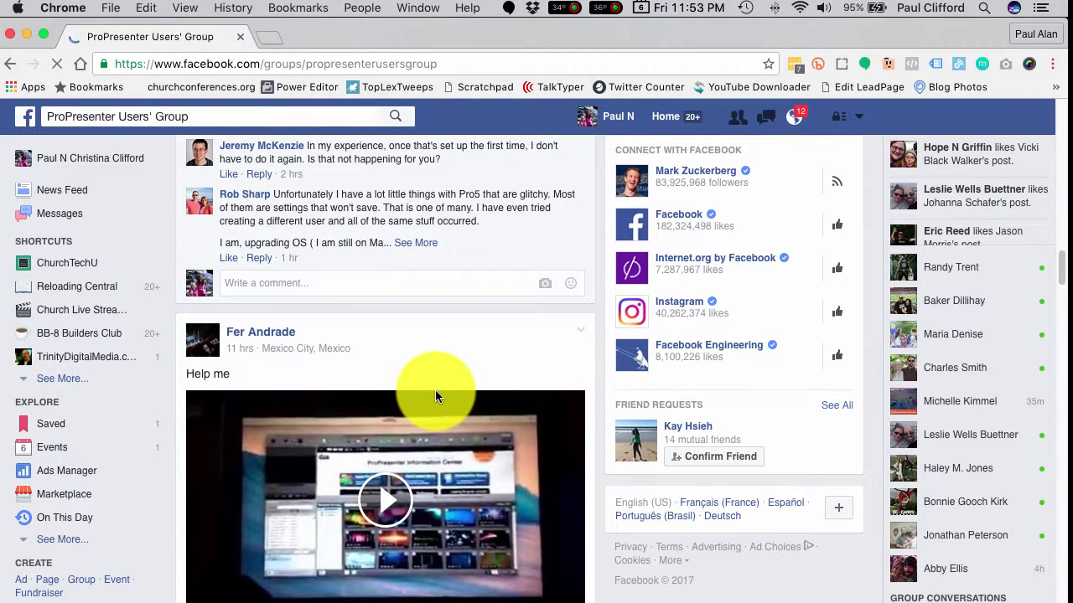
scroll(435, 394, down, 3)
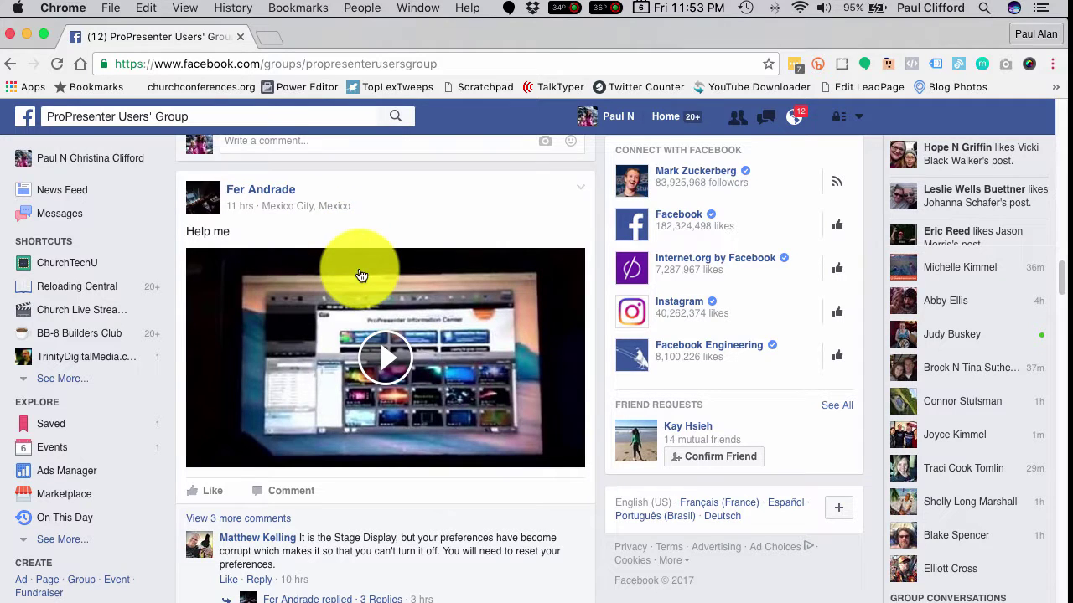
scroll(360, 276, down, 1)
scroll(361, 276, down, 4)
click(306, 431)
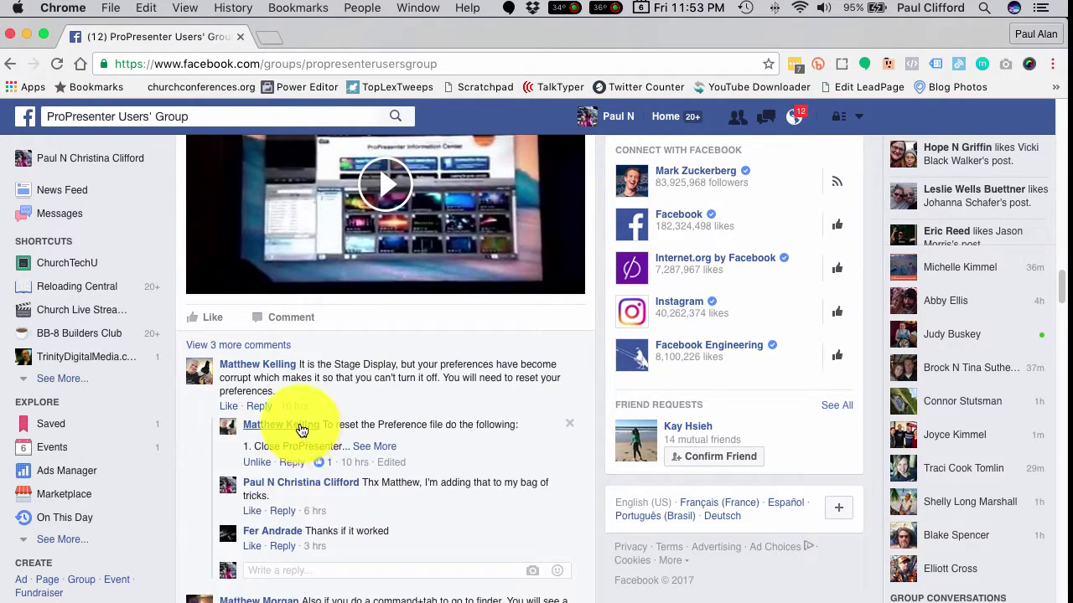
click(377, 445)
click(372, 446)
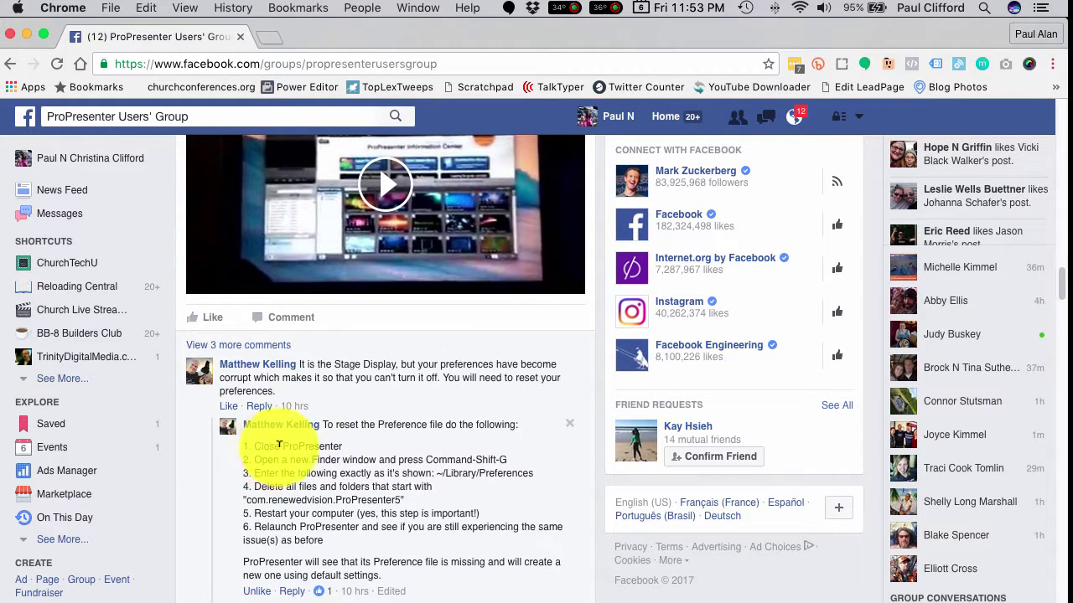
Switch to ProPresenter 5 and quit it, confirming with OK
key(super+Tab)
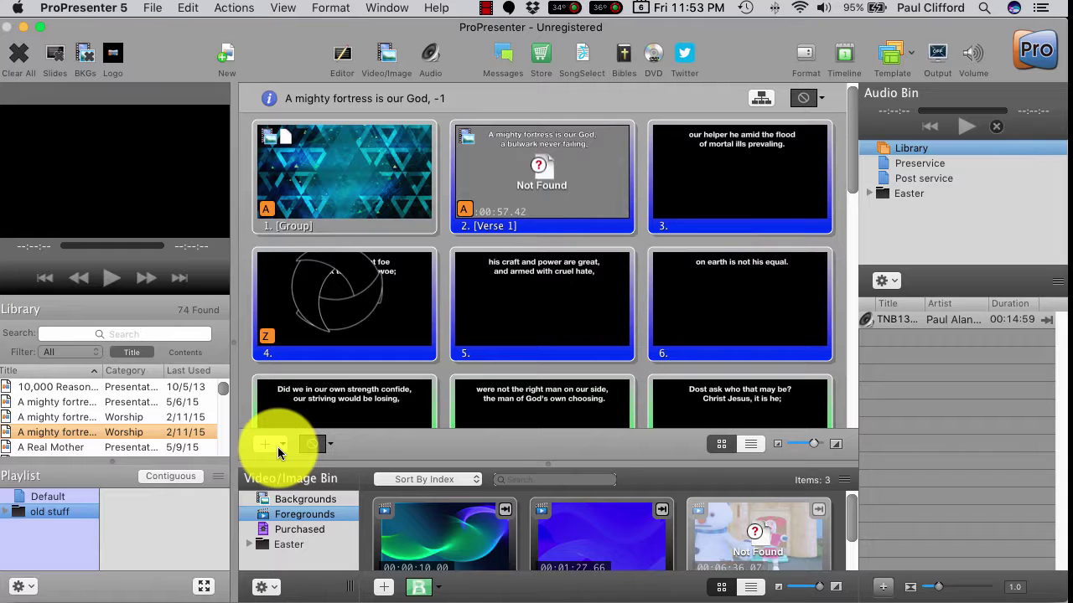
key(super+q)
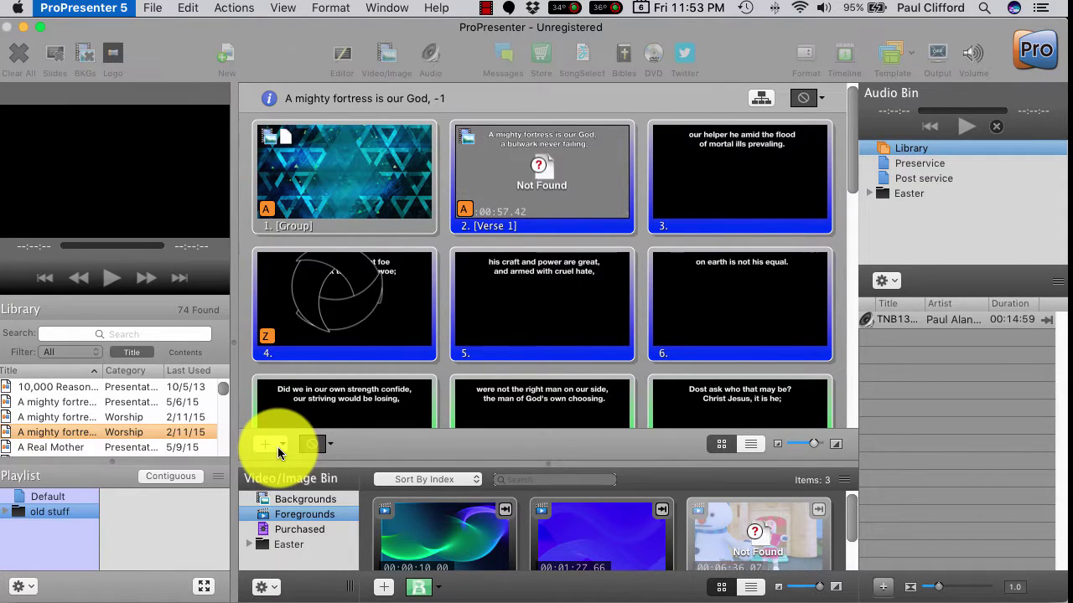
click(654, 171)
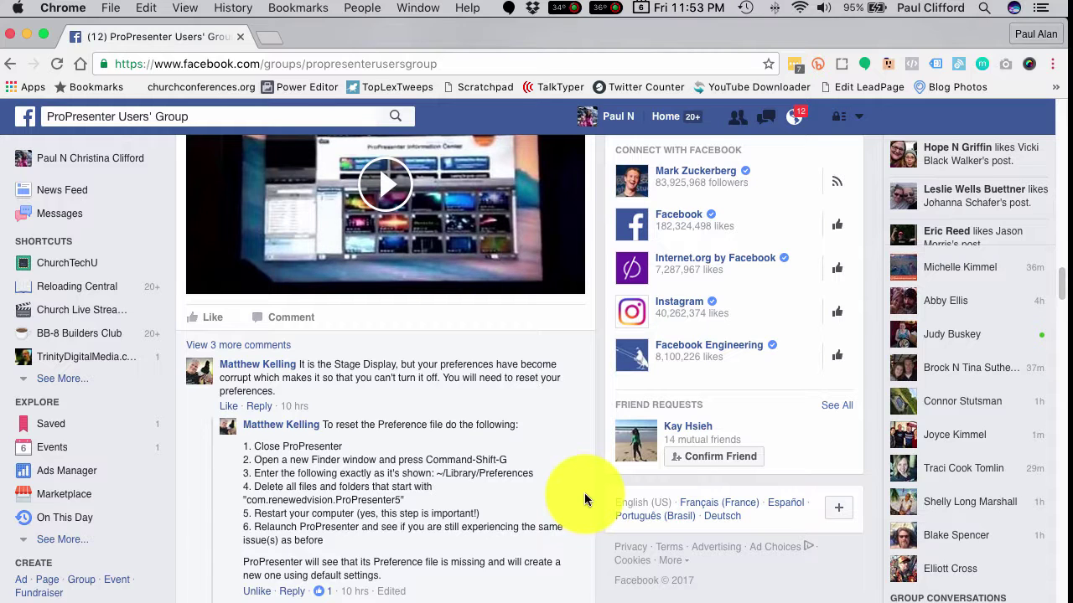
Open a new Finder window and go to the folder ~/Library/Preferences
key(super+Tab)
key(super+Tab)
key(super+Tab)
key(super+Tab)
key(super+Tab)
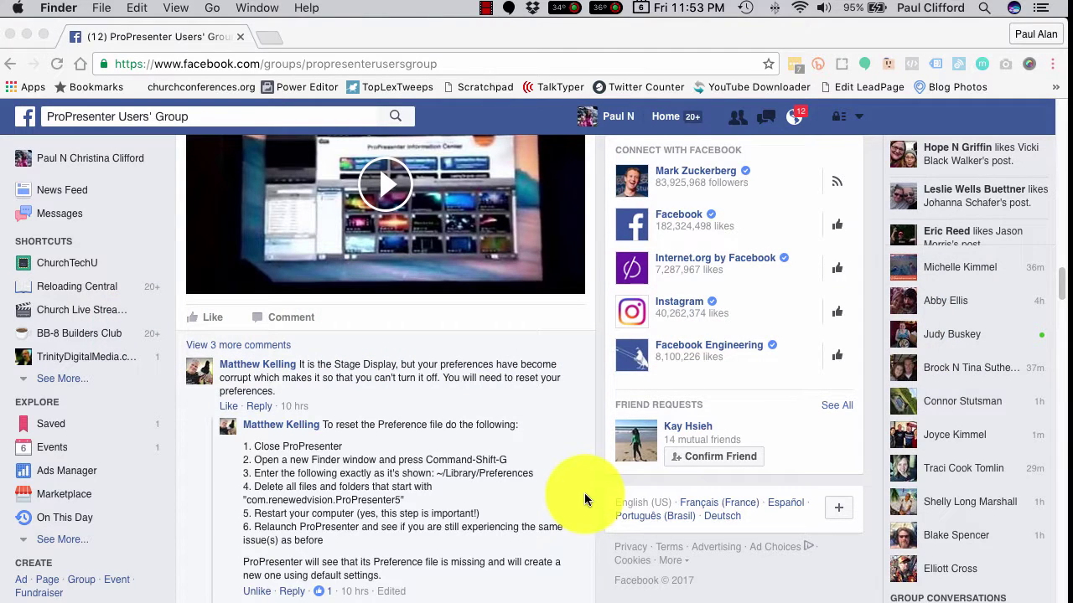
key(super+n)
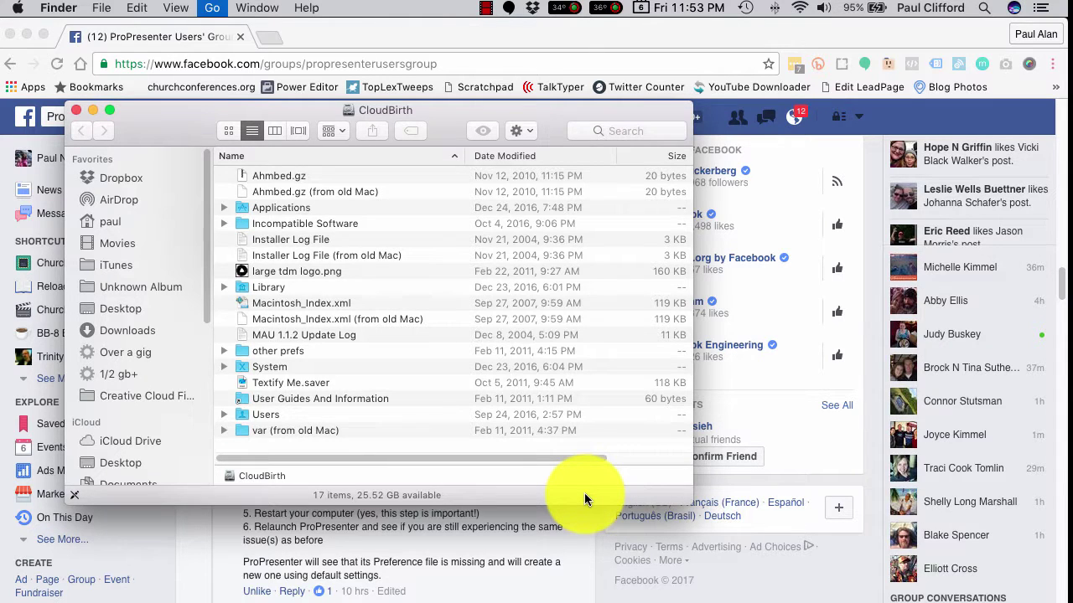
key(super+shift+g)
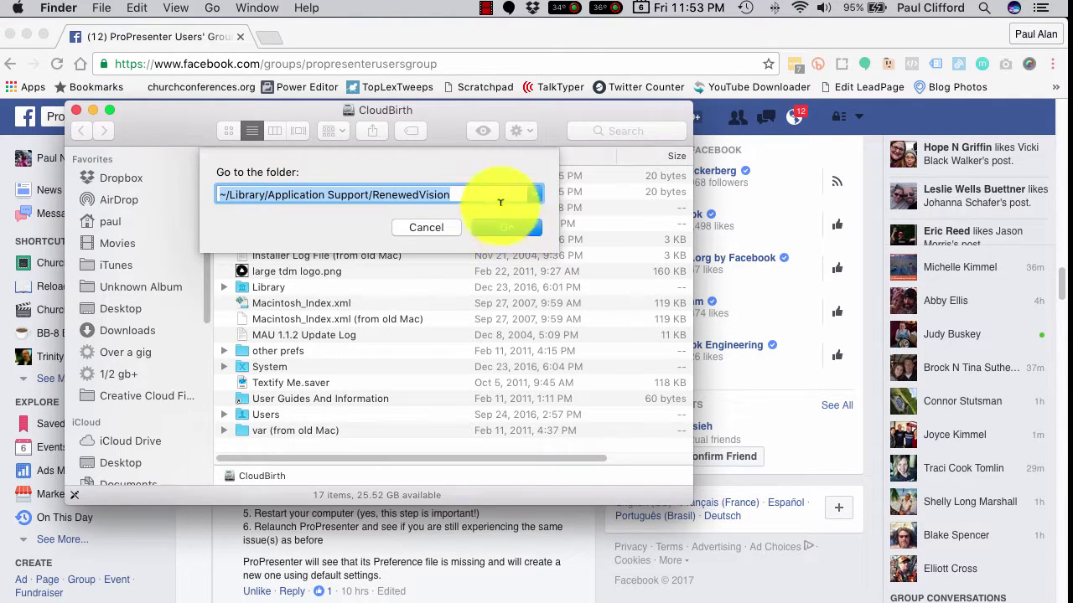
drag(453, 107, 699, 35)
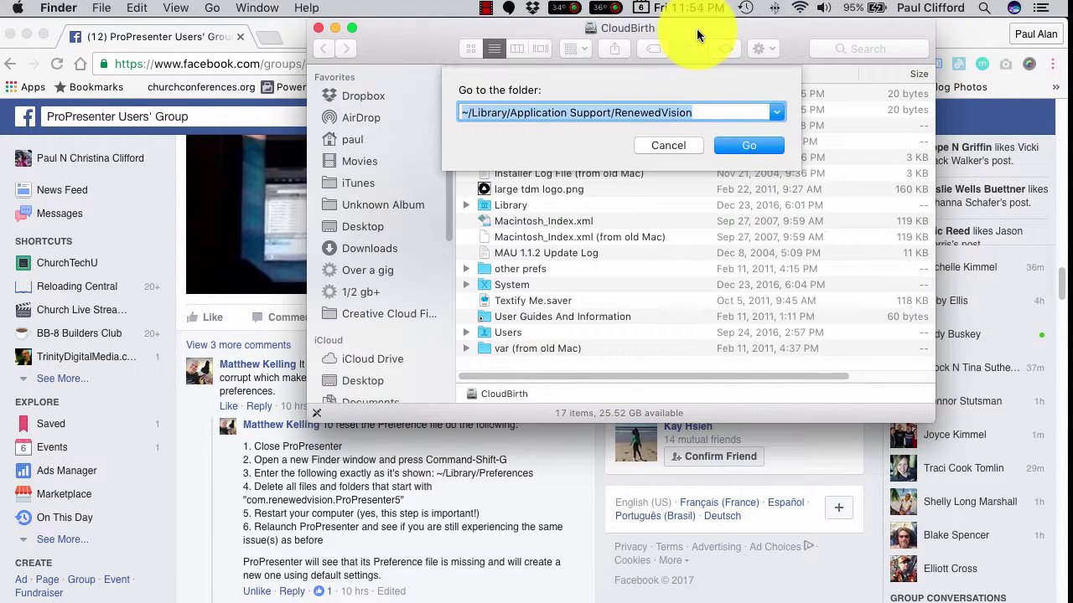
drag(696, 29, 624, 66)
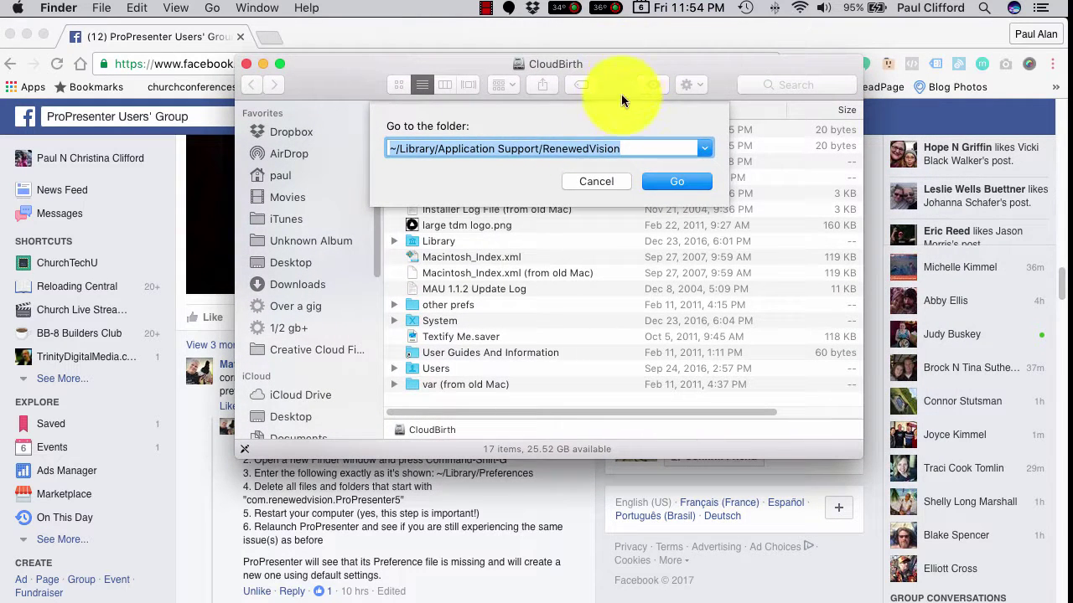
click(425, 148)
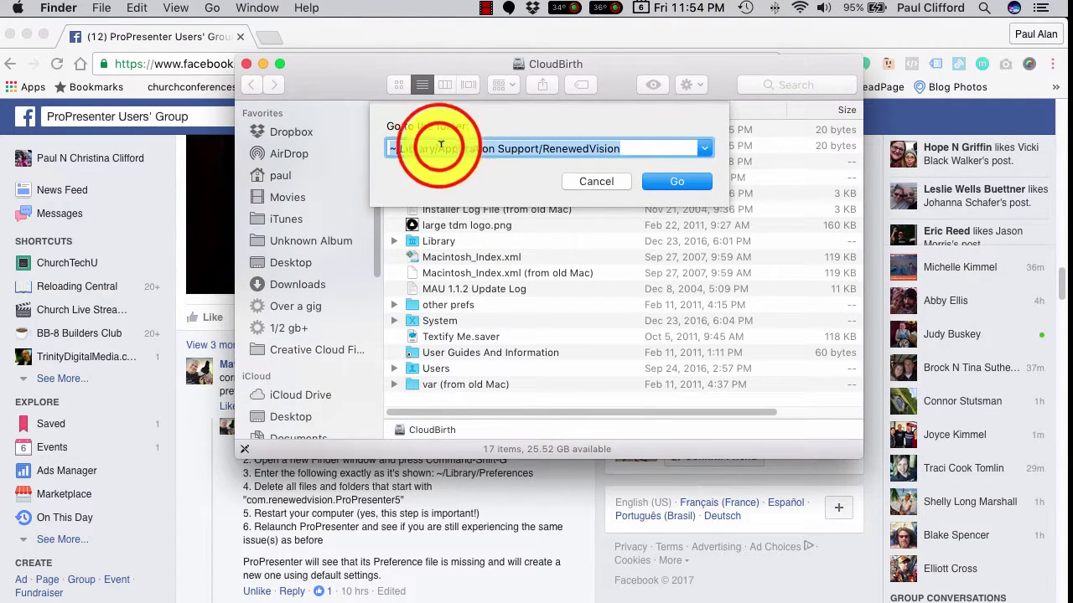
drag(440, 144, 703, 120)
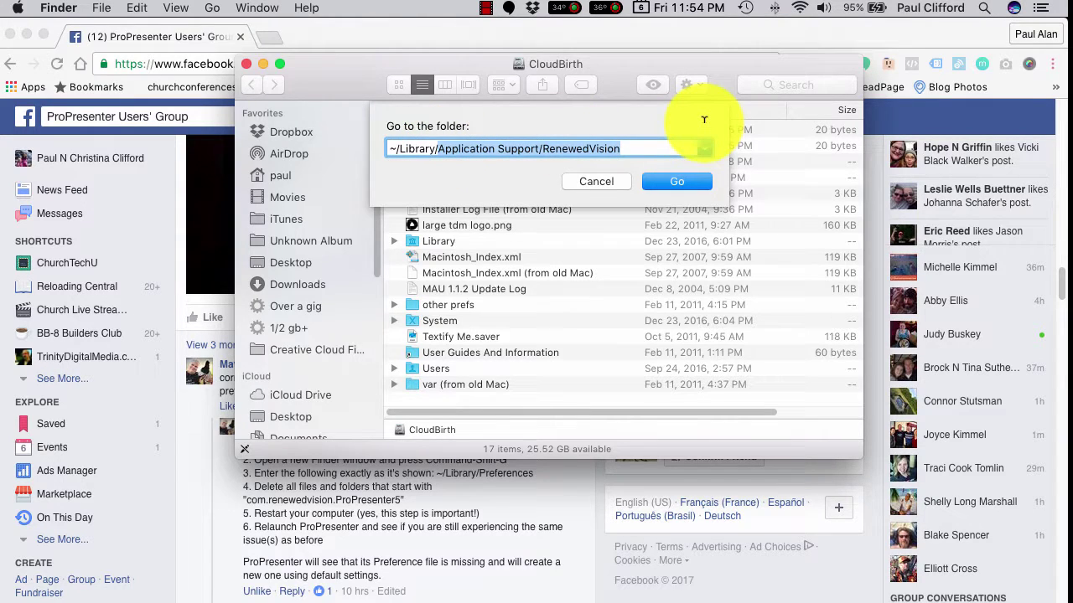
text(Pr)
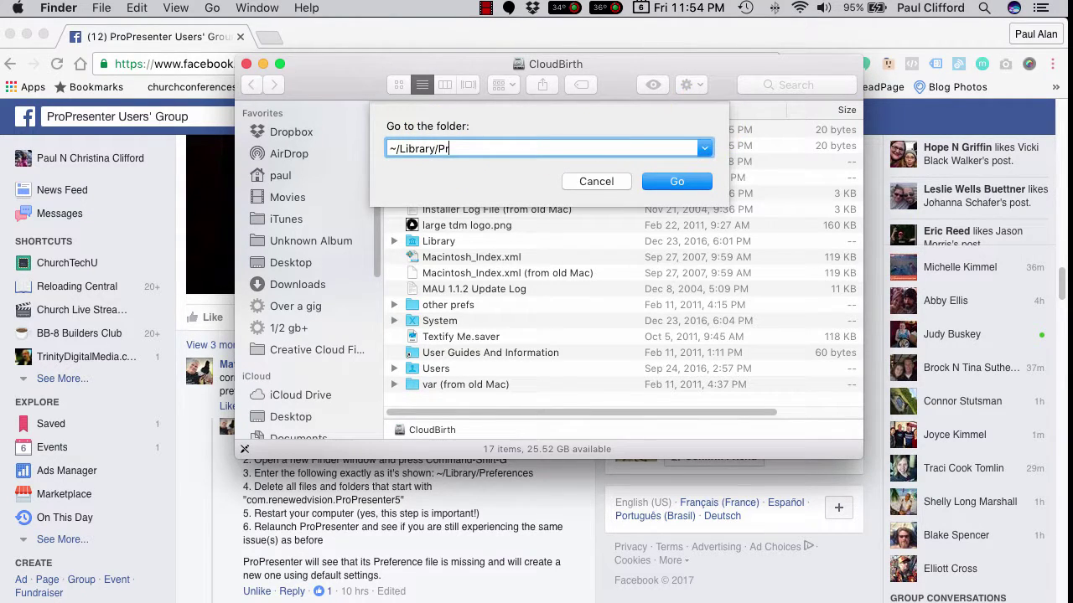
text(er)
key(Return)
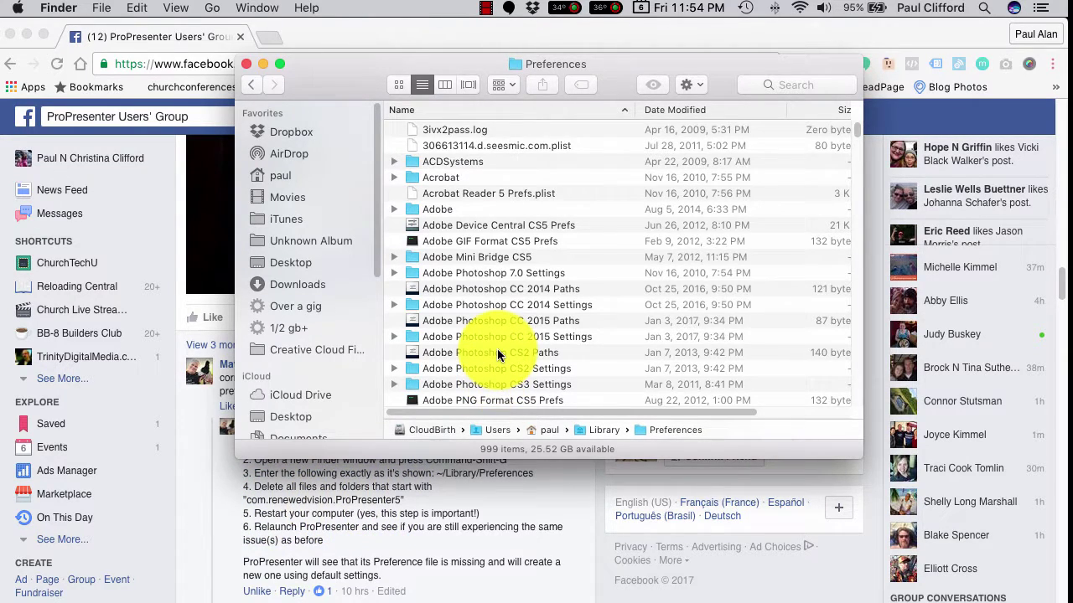
Widen the Name column and select the two com.renewedvision.ProPresenter5 preference files
scroll(498, 355, down, 15)
scroll(498, 355, down, 15)
scroll(498, 355, down, 15)
scroll(498, 356, down, 15)
scroll(498, 356, down, 15)
scroll(497, 355, down, 15)
scroll(498, 355, down, 15)
scroll(497, 356, down, 15)
scroll(497, 355, up, 10)
scroll(498, 356, down, 3)
scroll(497, 355, down, 2)
scroll(496, 354, up, 1)
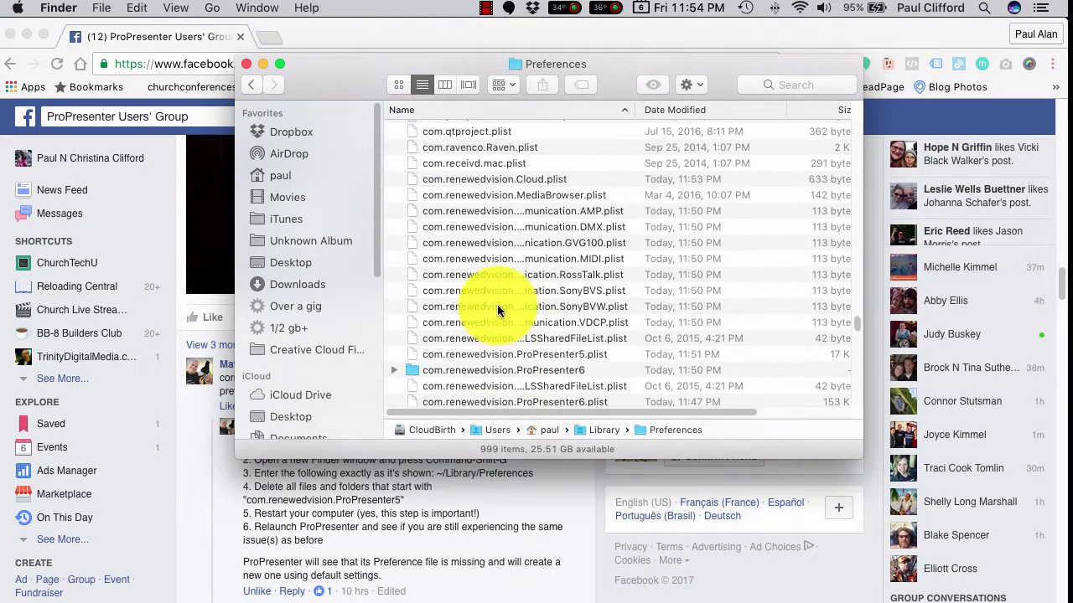
click(475, 179)
drag(634, 108, 762, 116)
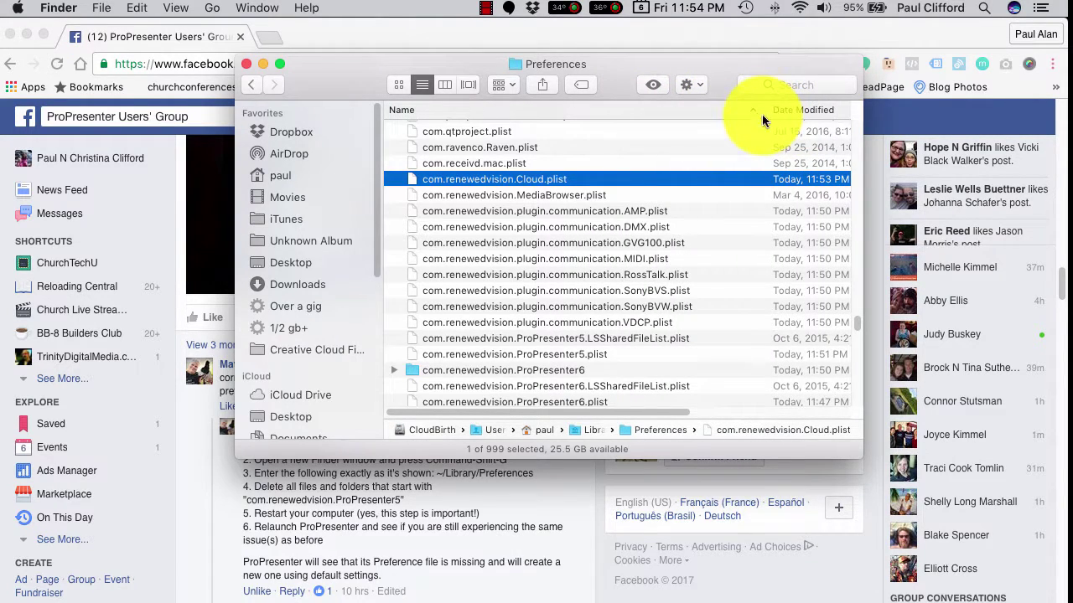
click(580, 339)
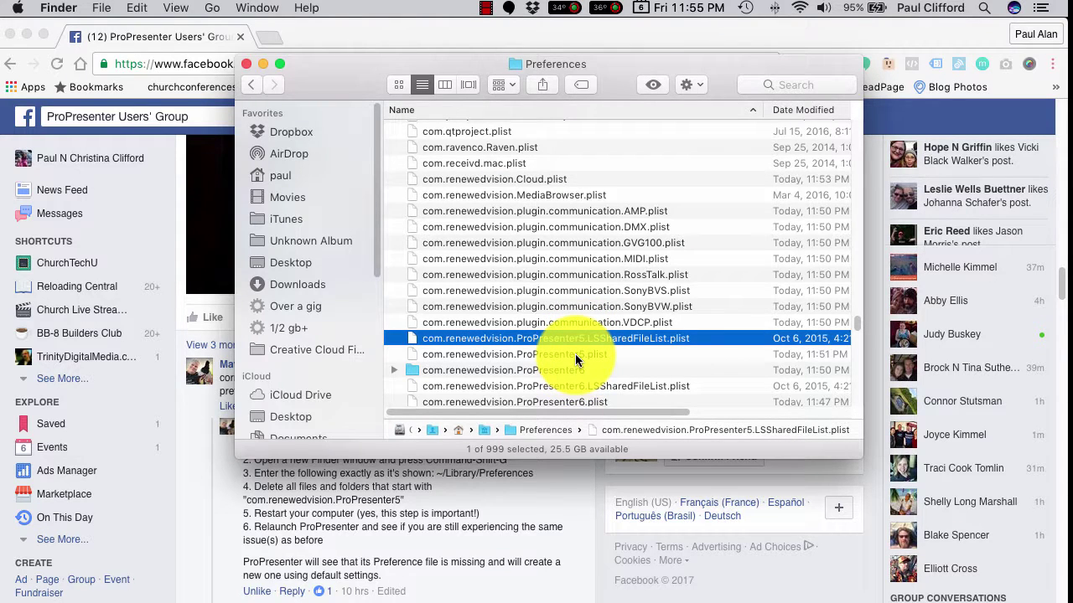
shift+click(575, 355)
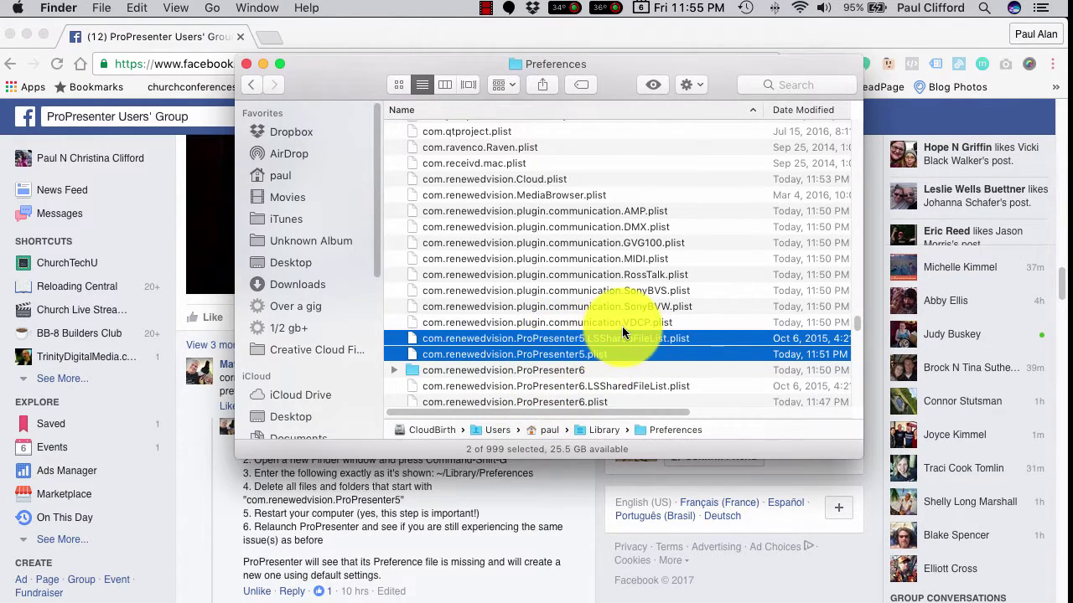
Move both ProPresenter5 preference files to the Trash and empty it
key(super+BackSpace)
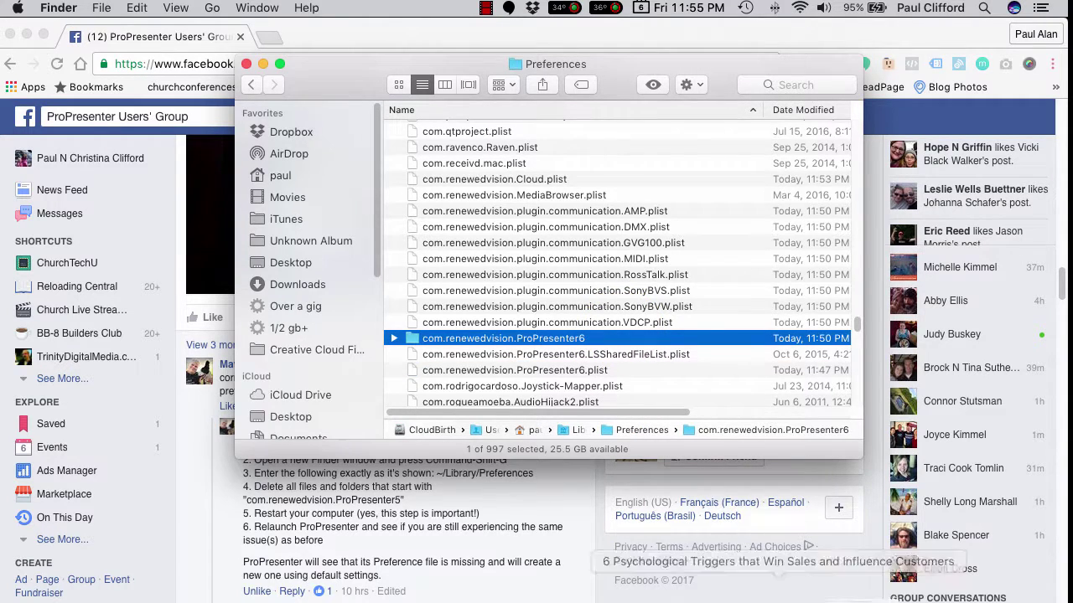
mouse_move(947, 577)
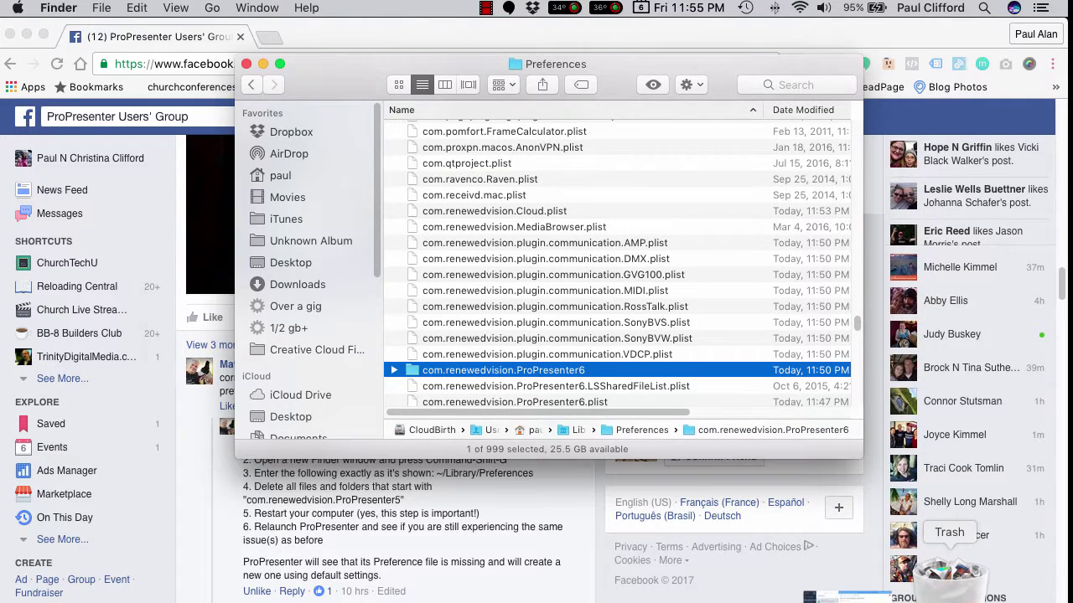
click(947, 576)
click(819, 297)
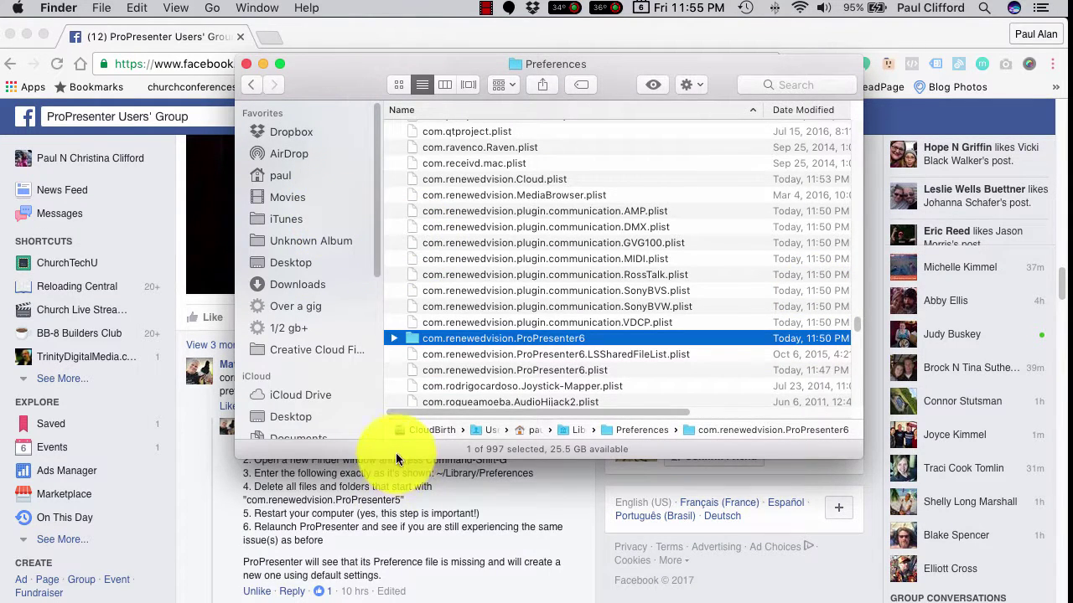
mouse_move(594, 597)
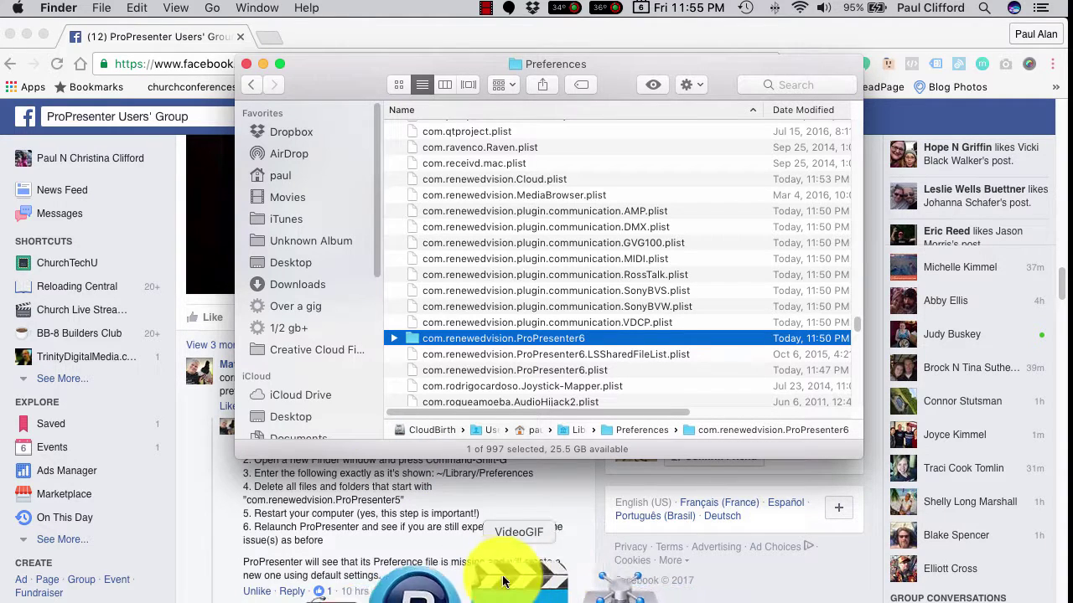
Launch ProPresenter 5 from the Dock and choose Remind me later on the DVCPROHDMuxer warning
click(460, 585)
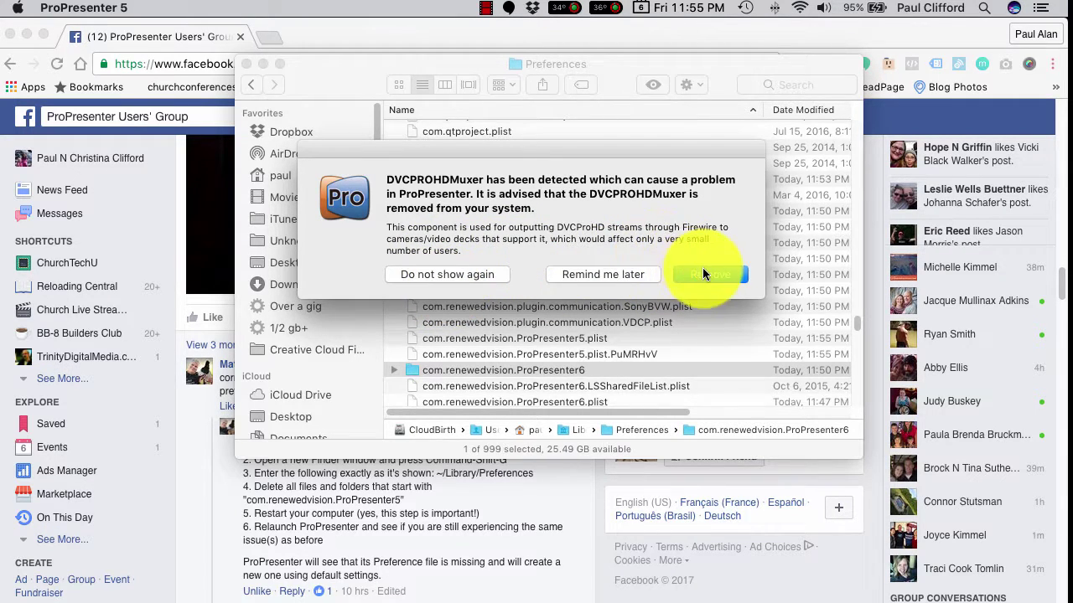
click(608, 276)
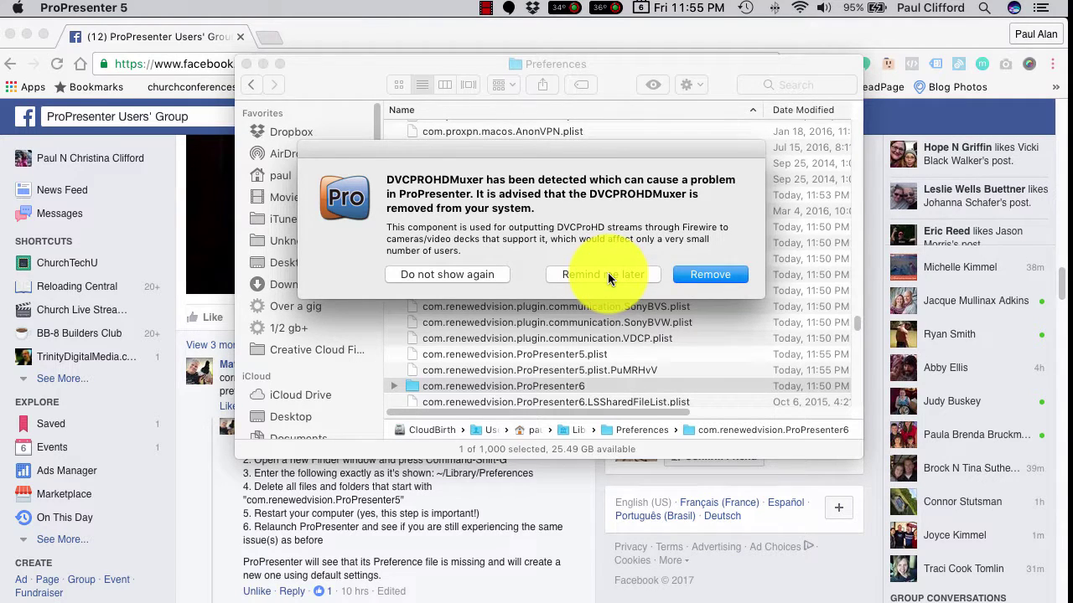
click(608, 274)
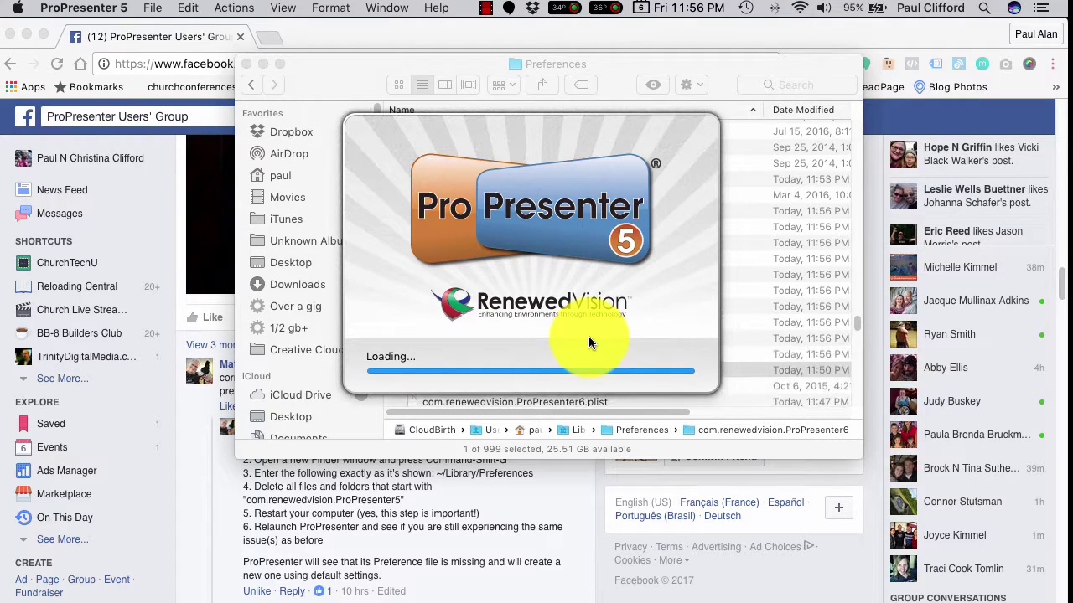
Bring the Preferences window forward and select the recreated com.renewedvision.ProPresenter5.plist
drag(646, 68, 644, 133)
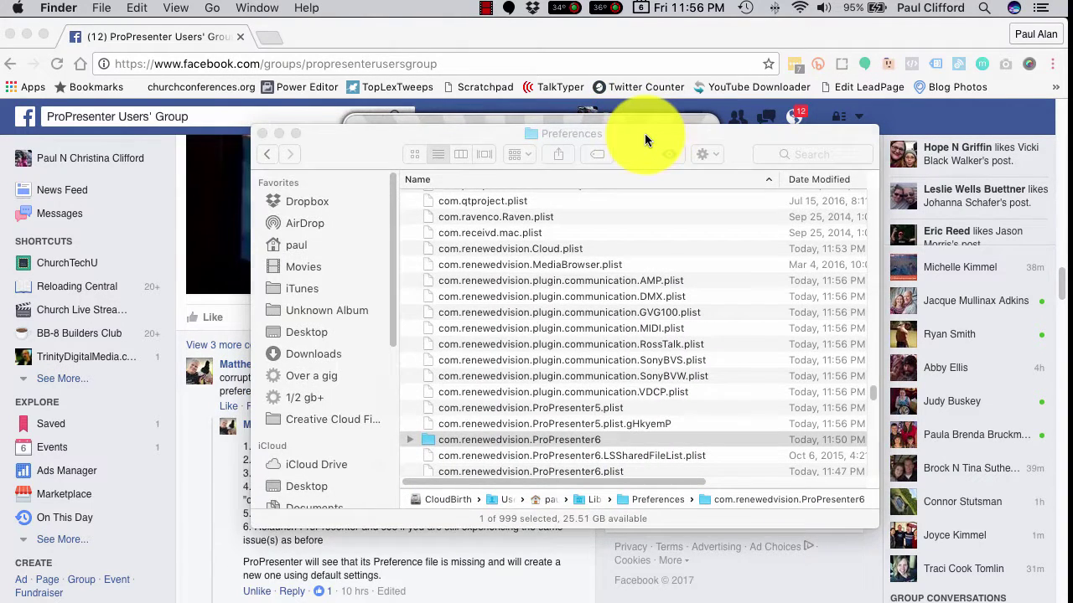
click(644, 133)
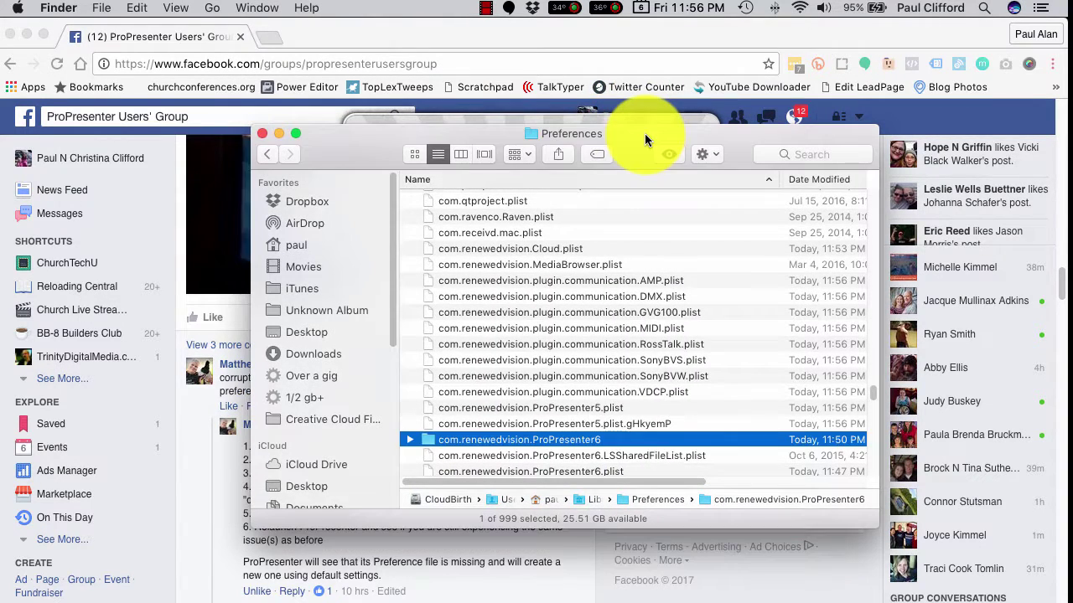
click(594, 408)
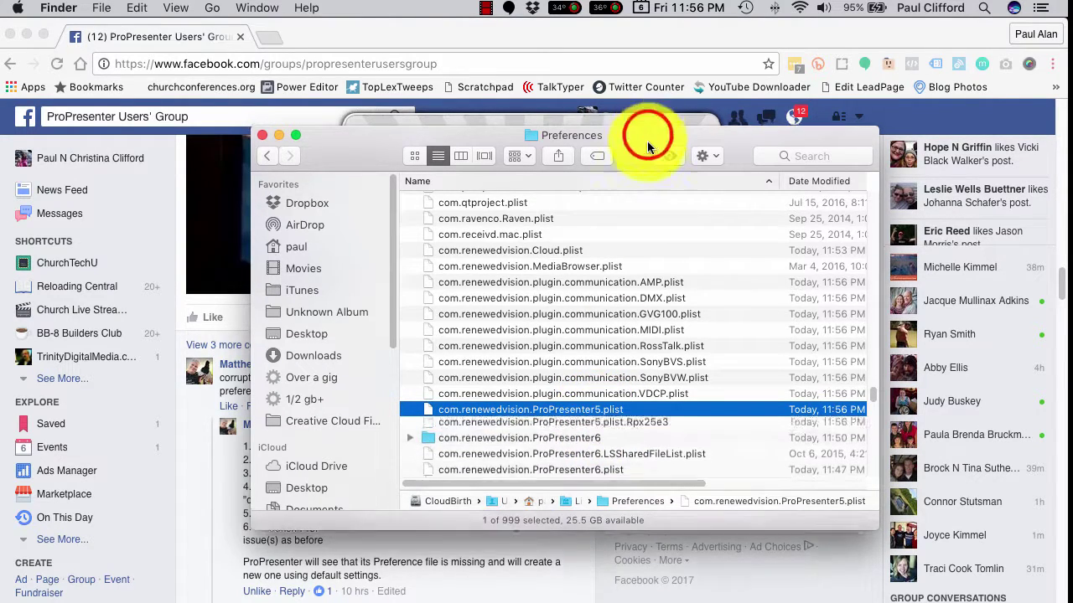
drag(646, 134, 636, 174)
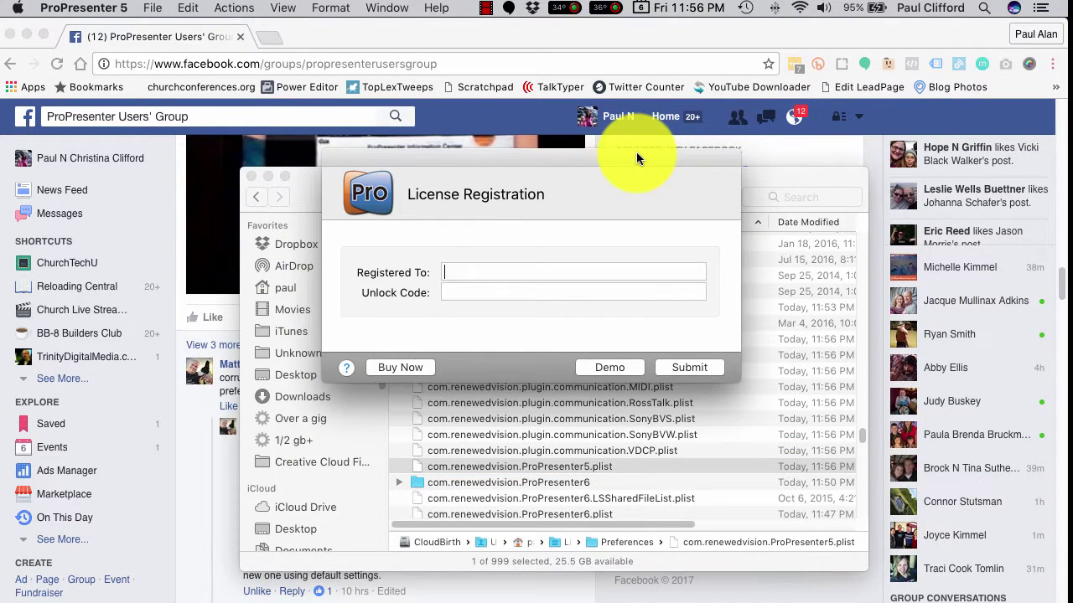
Choose Demo in the License Registration dialog to run ProPresenter unregistered
click(630, 367)
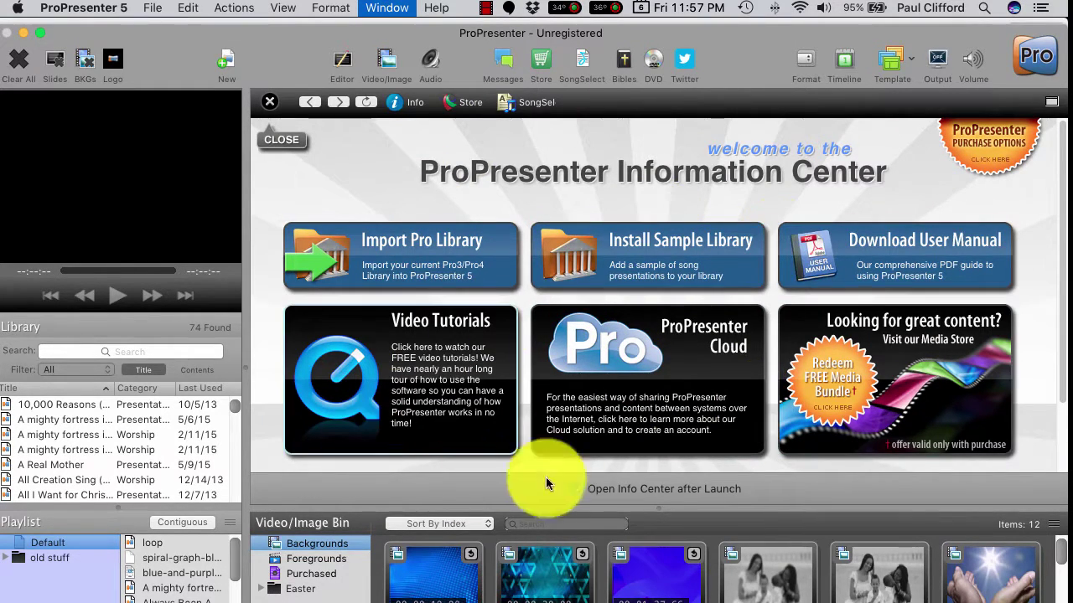
Turn off Open Info Center after Launch, close the Information Center, and open the 10,000 Reasons slides
click(577, 489)
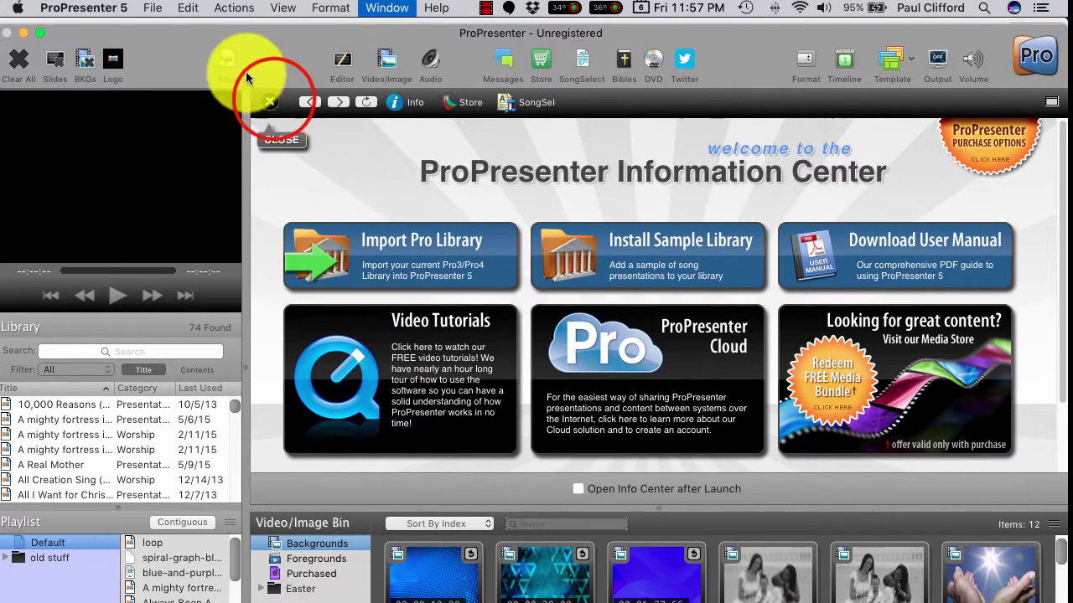
click(273, 102)
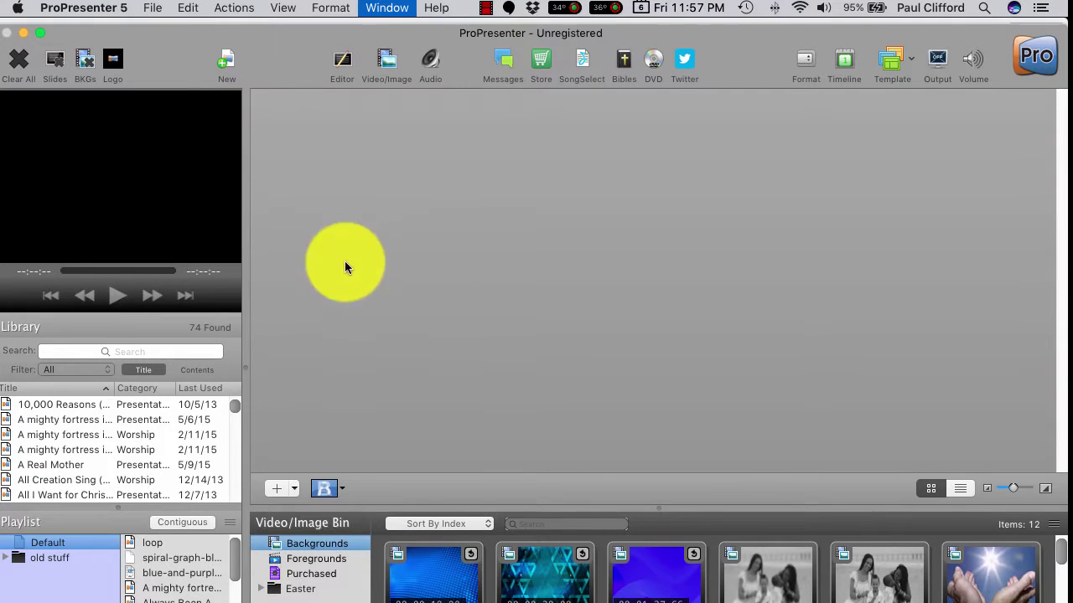
click(162, 546)
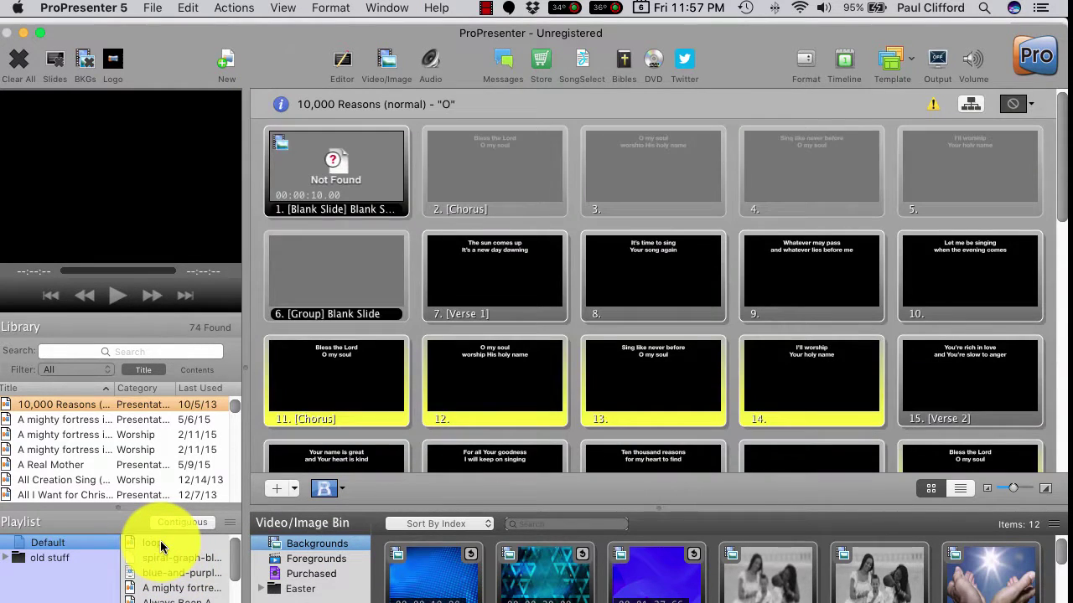
click(163, 545)
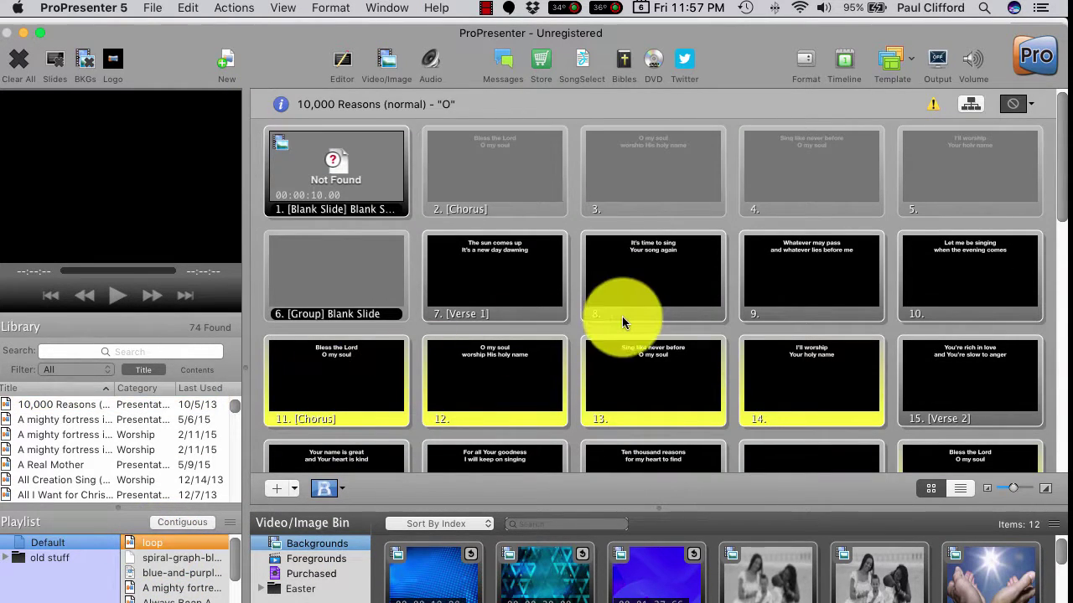